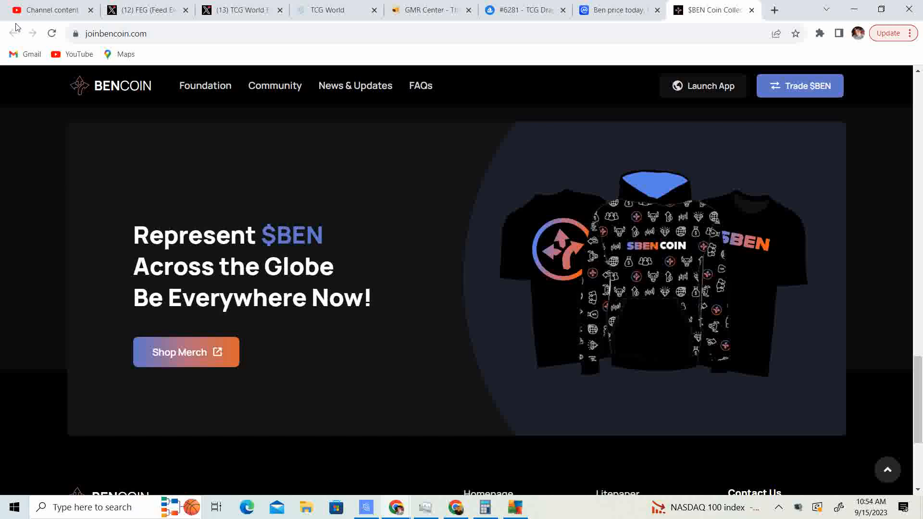
Switch back to the CoinMarketCap Ben (BEN) price page to view its one-day chart
key(ctrl+shift+Tab)
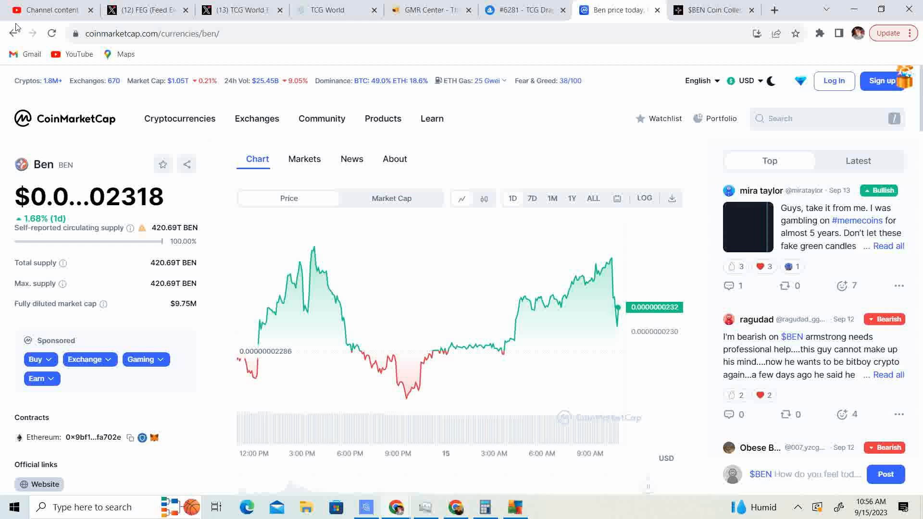
scroll(105, 325, down, 5)
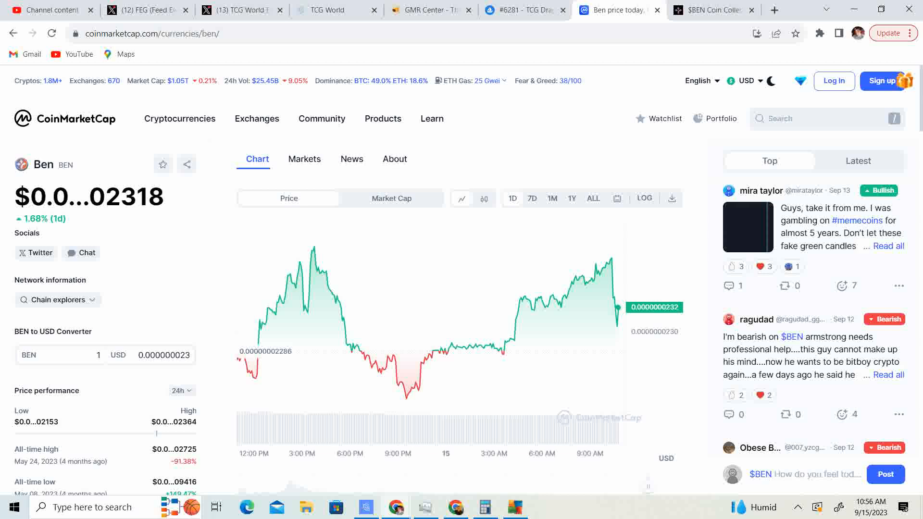
scroll(105, 325, up, 3)
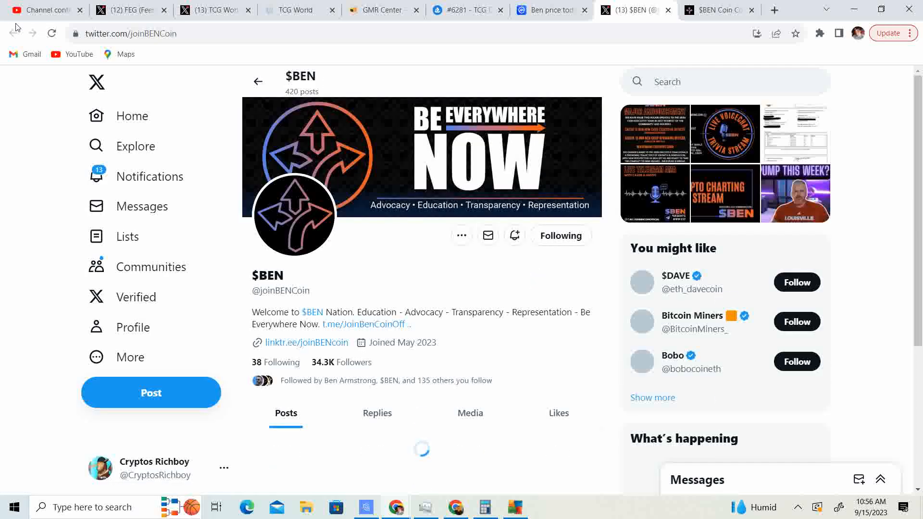
scroll(422, 289, down, 3)
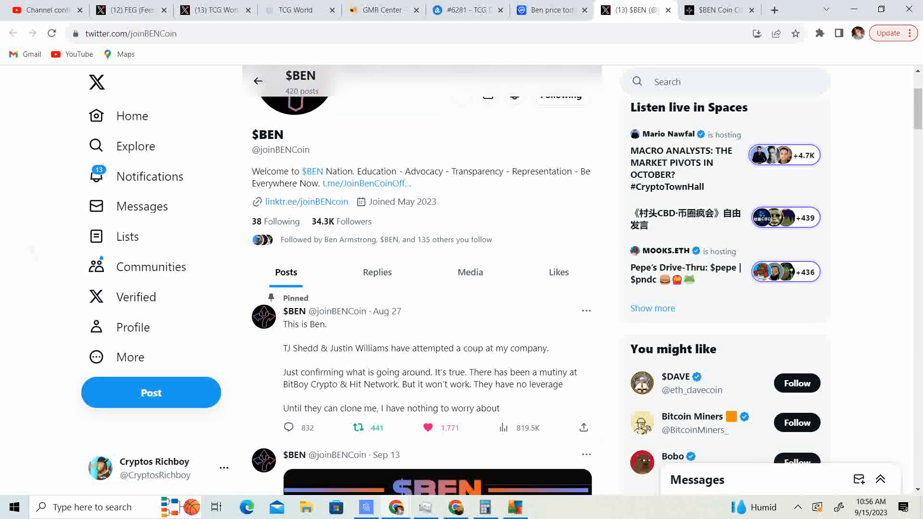
scroll(421, 288, down, 2)
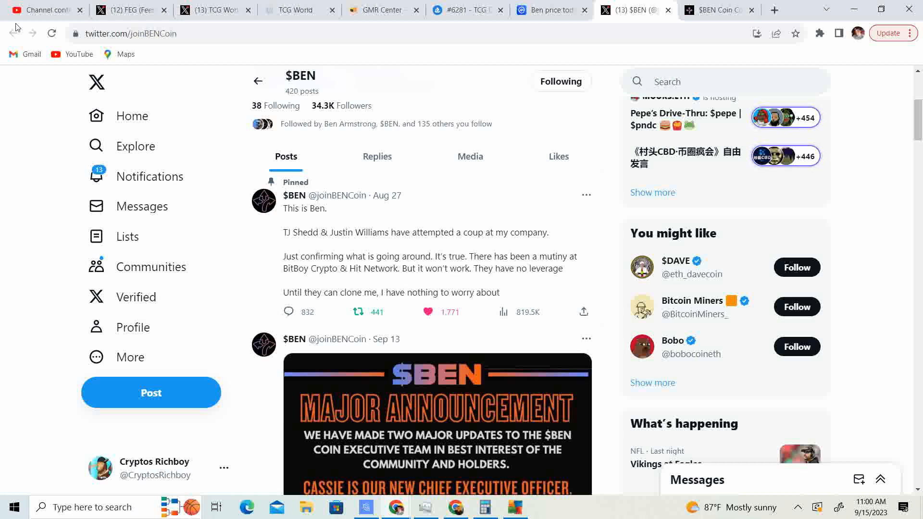
scroll(433, 288, down, 5)
scroll(433, 289, down, 3)
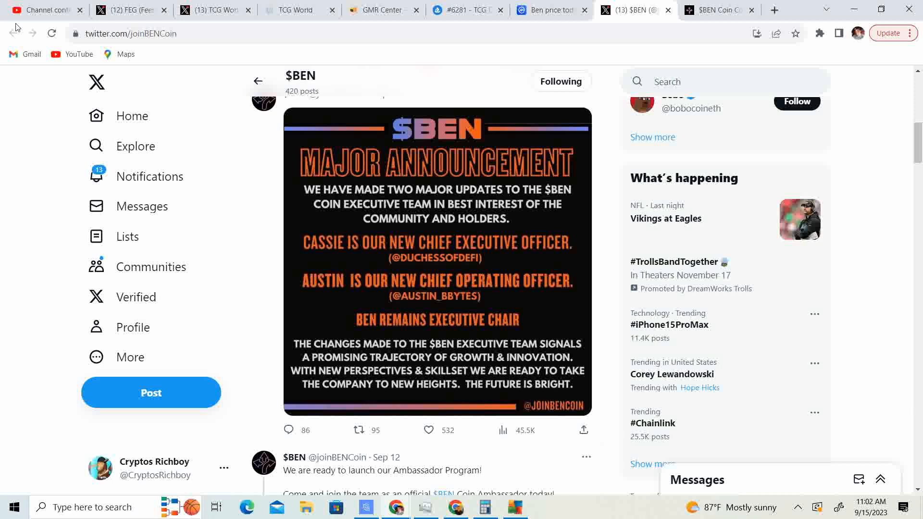
scroll(437, 289, down, 3)
scroll(437, 288, down, 3)
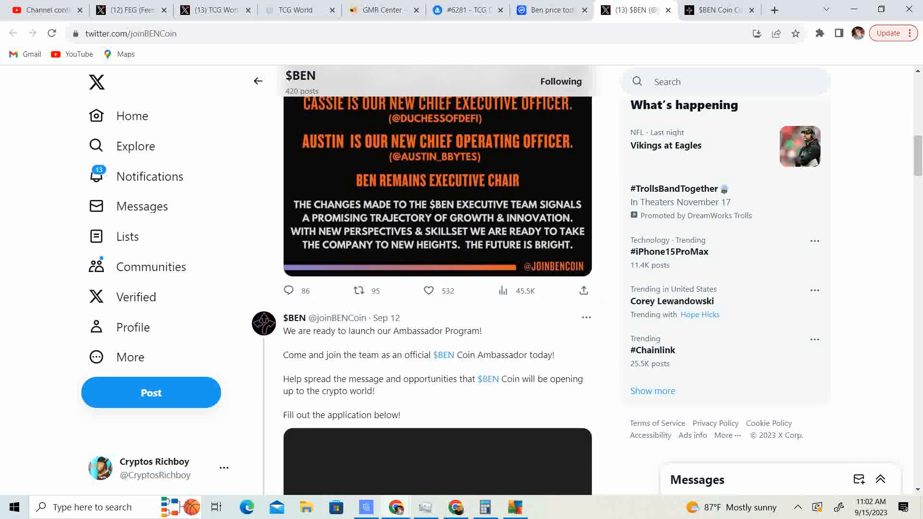
scroll(437, 289, down, 2)
scroll(438, 288, down, 2)
scroll(437, 288, down, 1)
scroll(438, 288, down, 1)
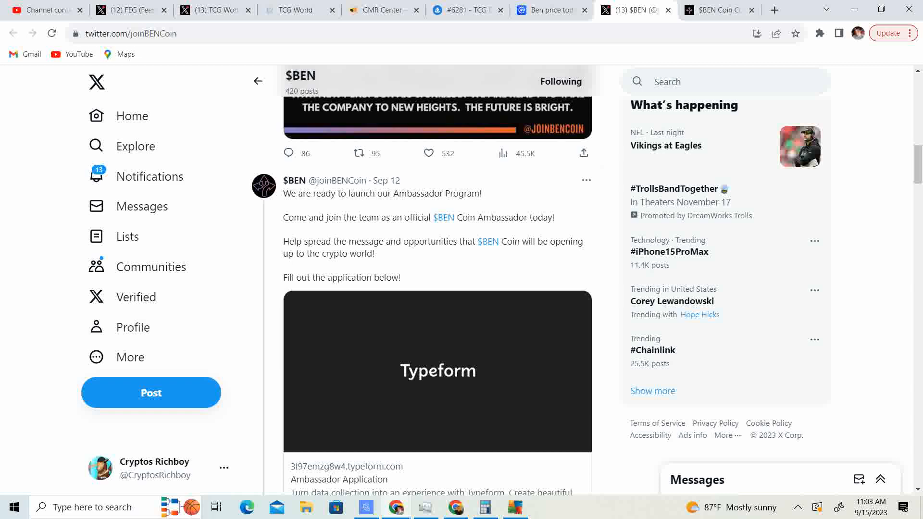
scroll(438, 288, down, 3)
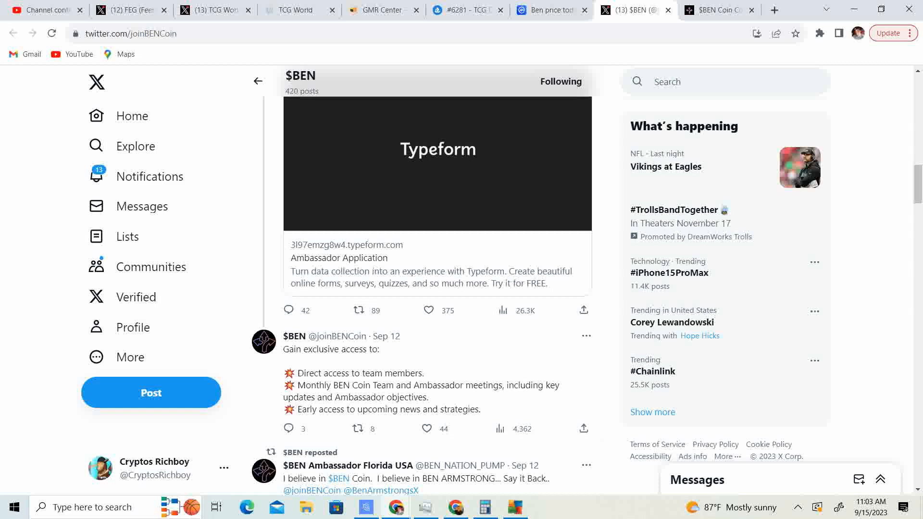
scroll(438, 289, up, 1)
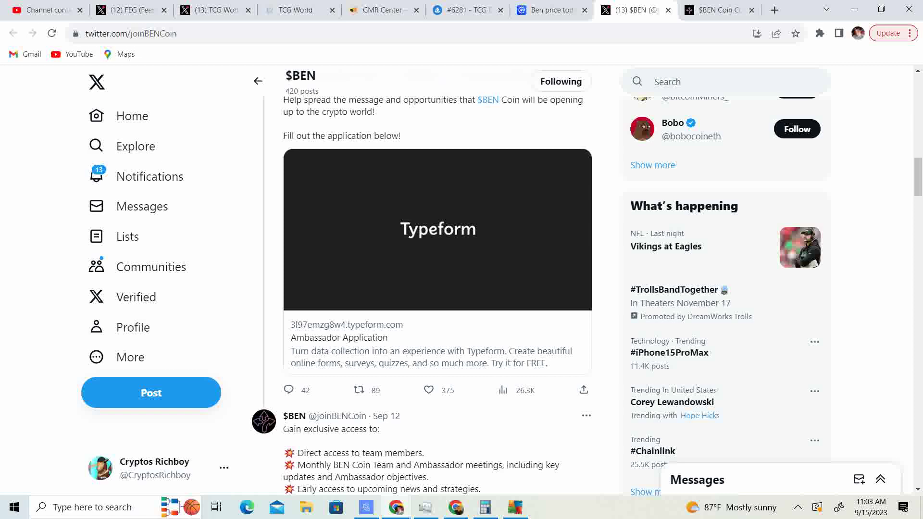
scroll(438, 289, down, 3)
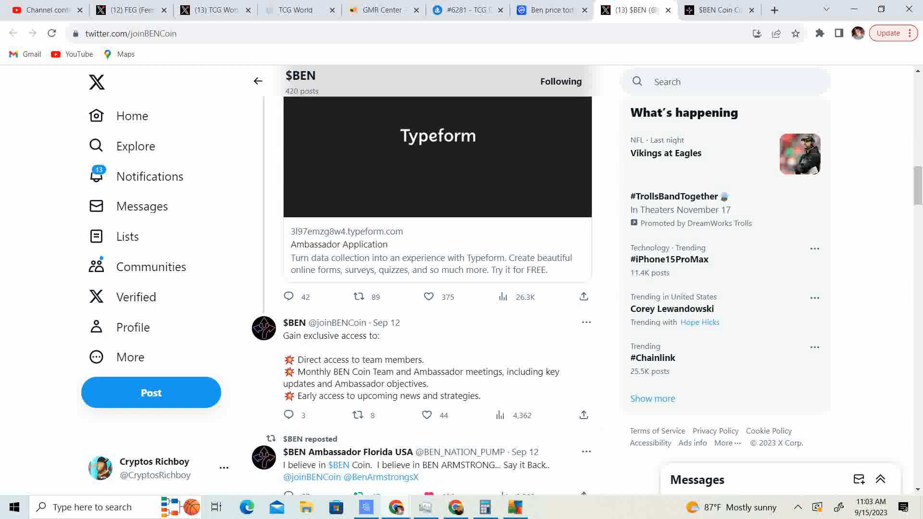
scroll(438, 289, down, 2)
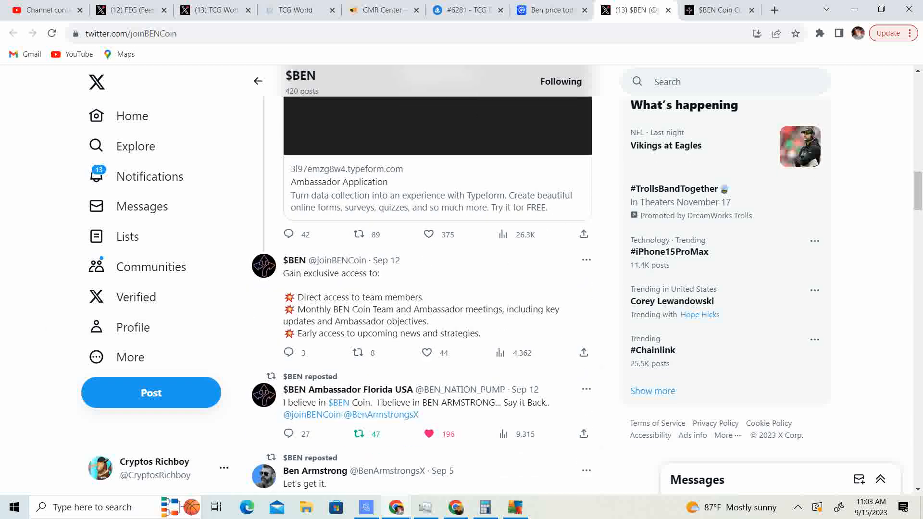
scroll(438, 288, down, 1)
scroll(438, 289, down, 1)
scroll(438, 288, down, 1)
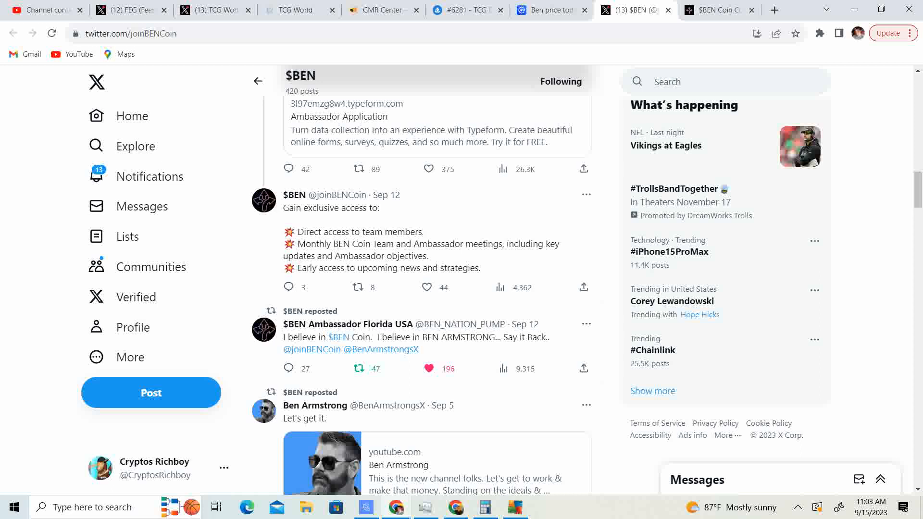
click(14, 32)
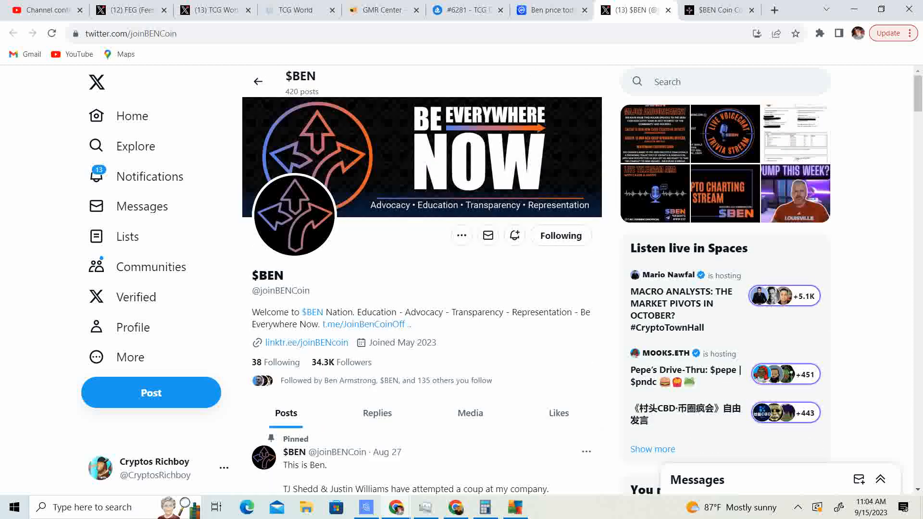